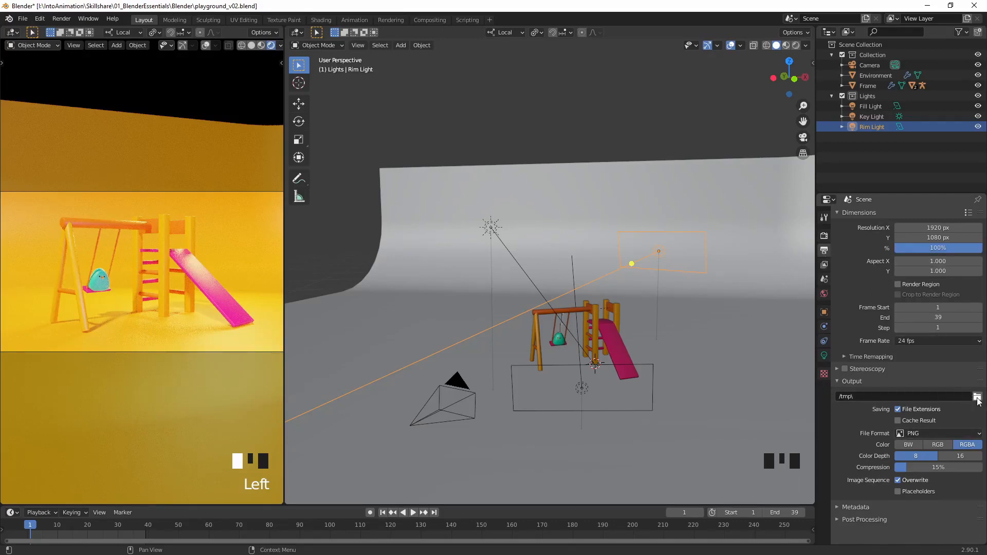
Step: Set the render output path to Animation in the images folder and the PNG color mode to RGB
left_click(977, 397)
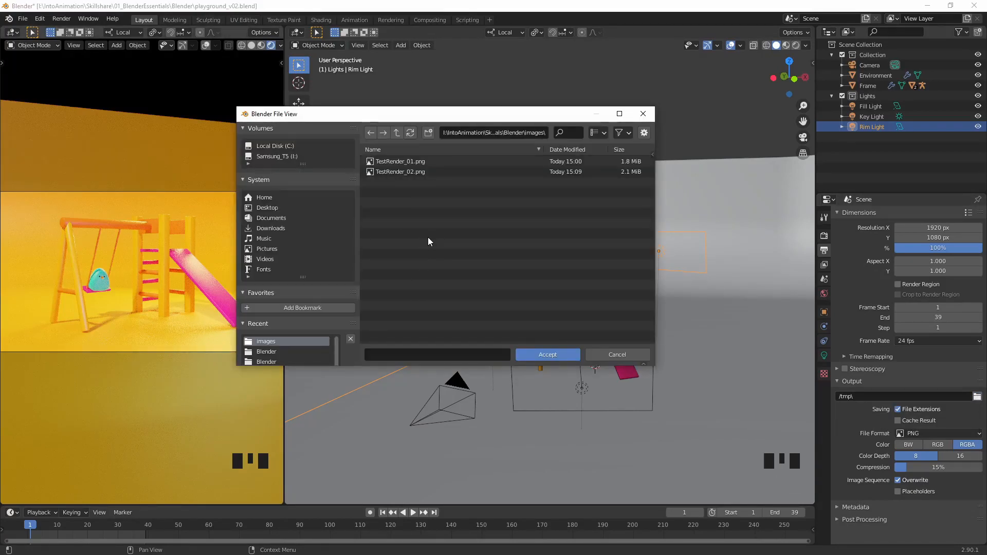
left_click(434, 351)
type("Anim")
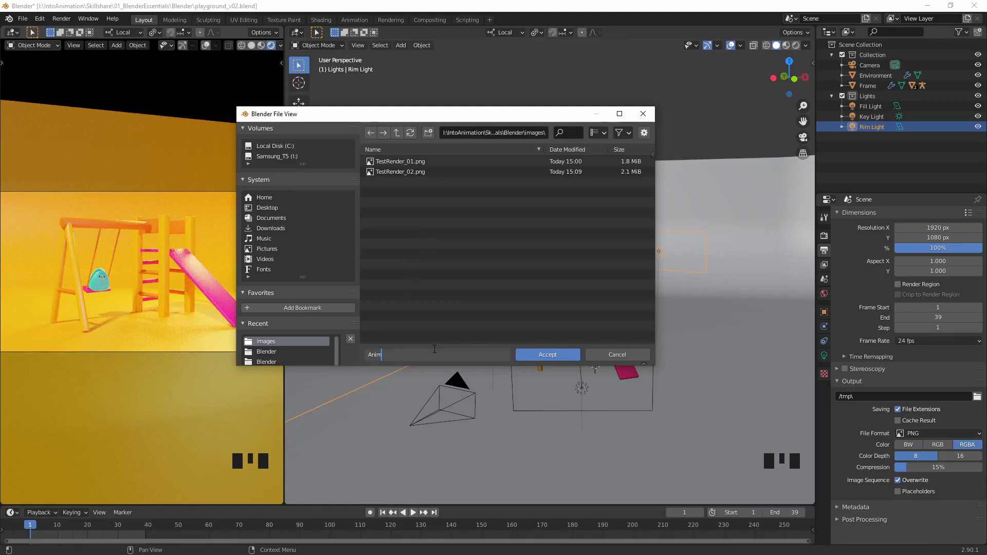
type("ation")
left_click(550, 358)
left_click(548, 356)
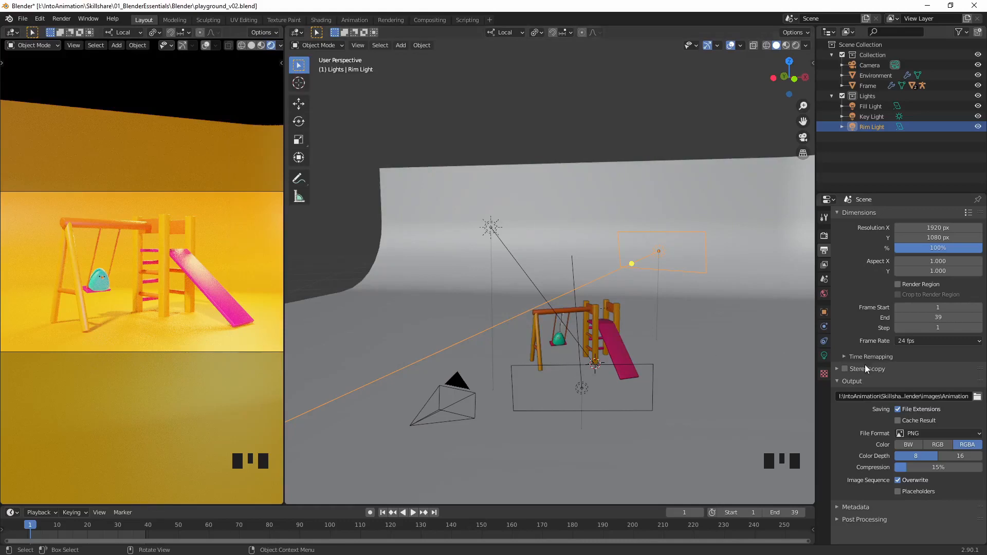
left_click(856, 421)
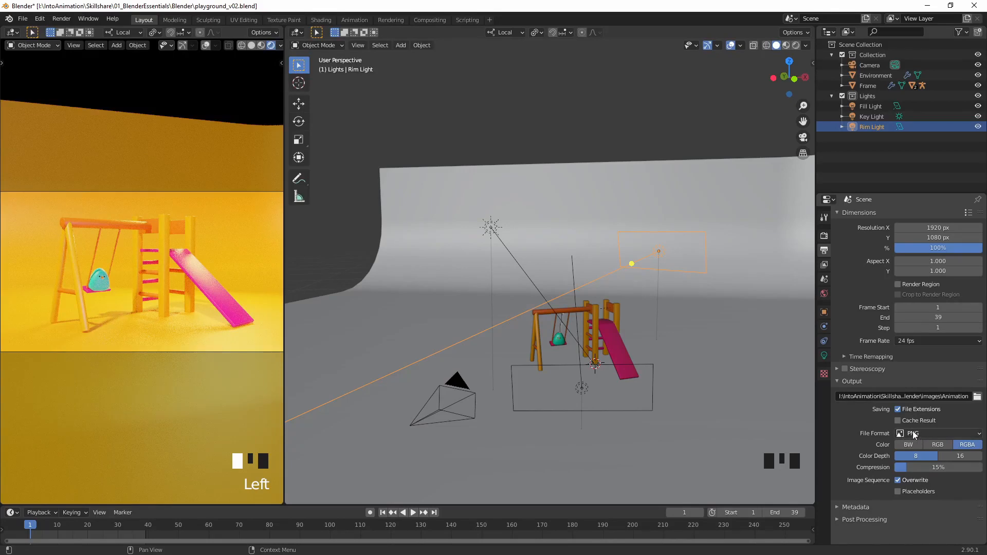
left_click(939, 445)
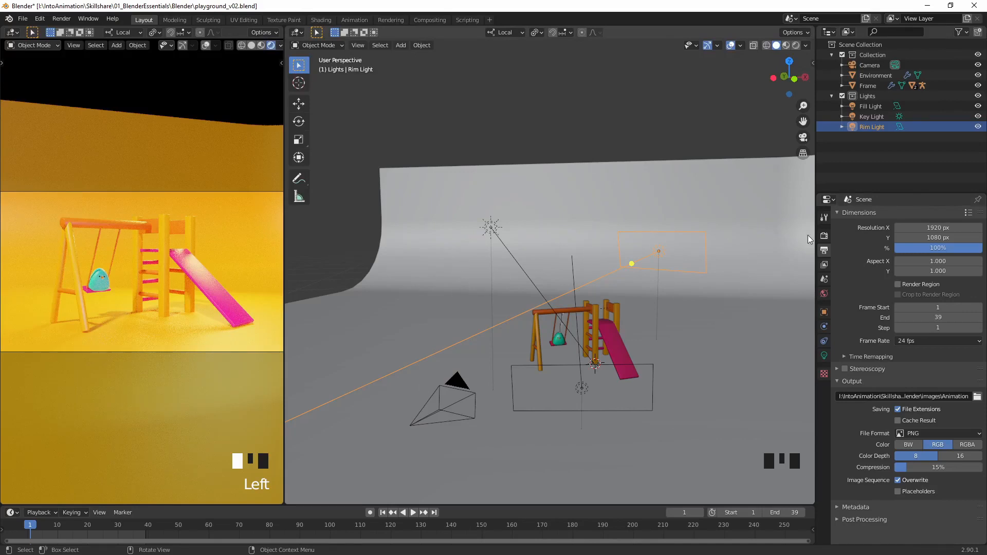
Step: Change the scene's render engine to Eevee
left_click(824, 235)
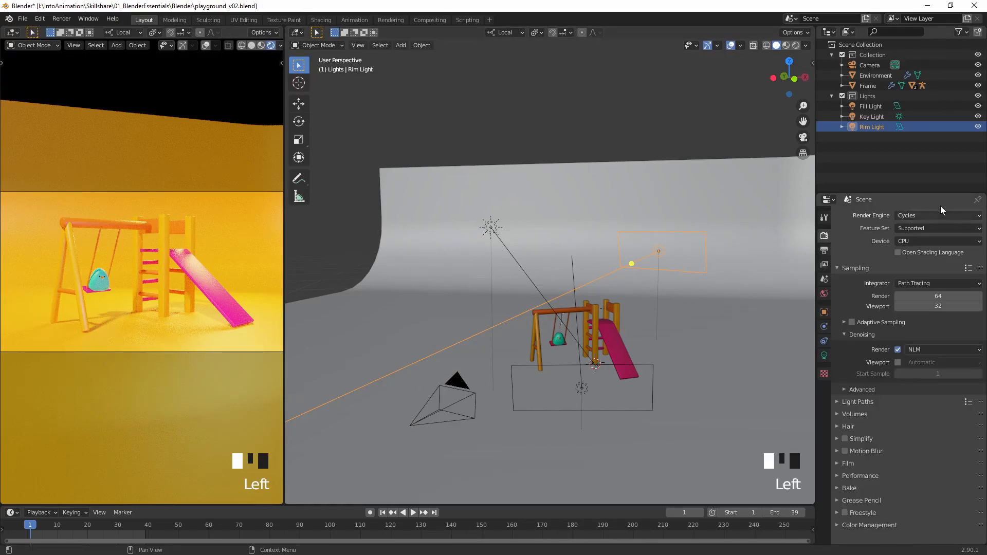
left_click(930, 214)
left_click(915, 227)
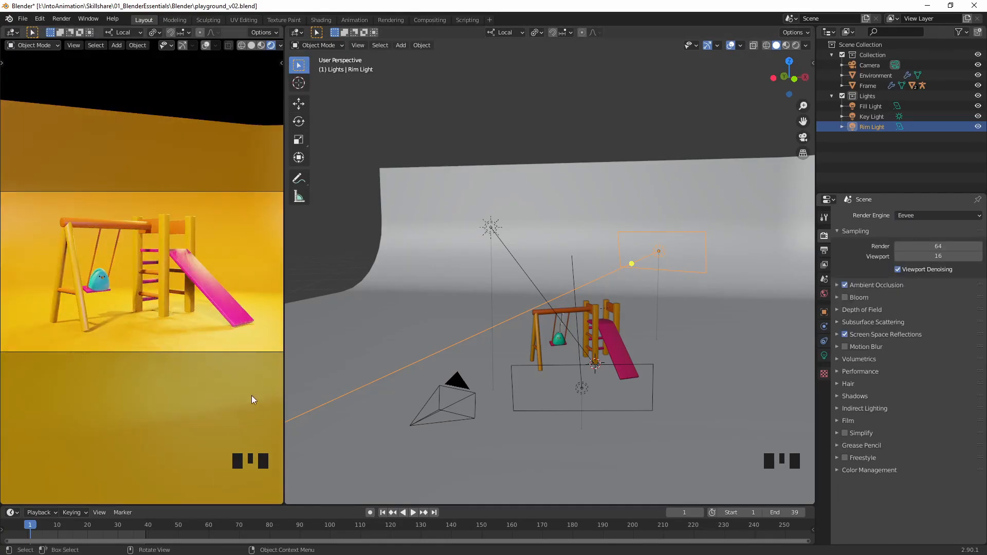
Step: Render the full animation to the output folder and close the render window
left_click(62, 19)
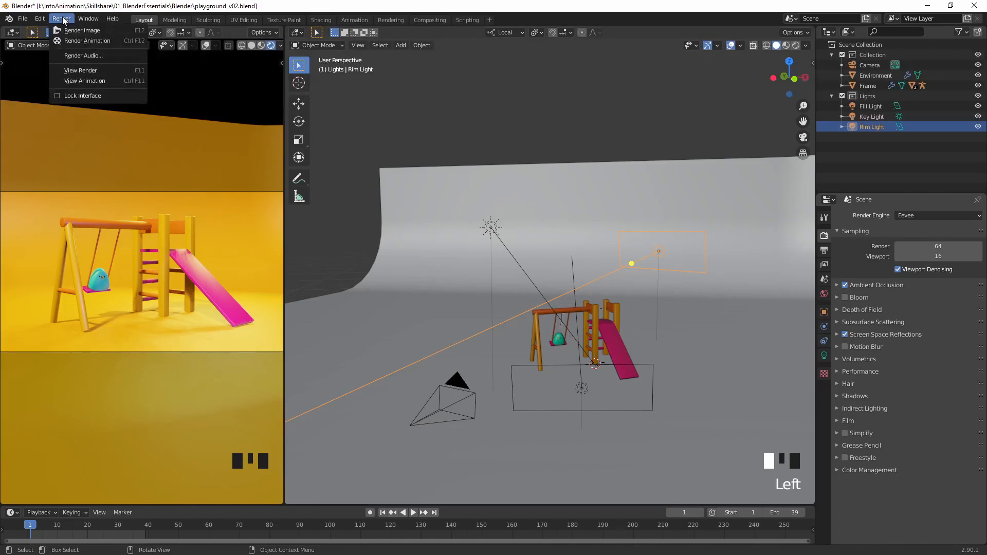
left_click(82, 42)
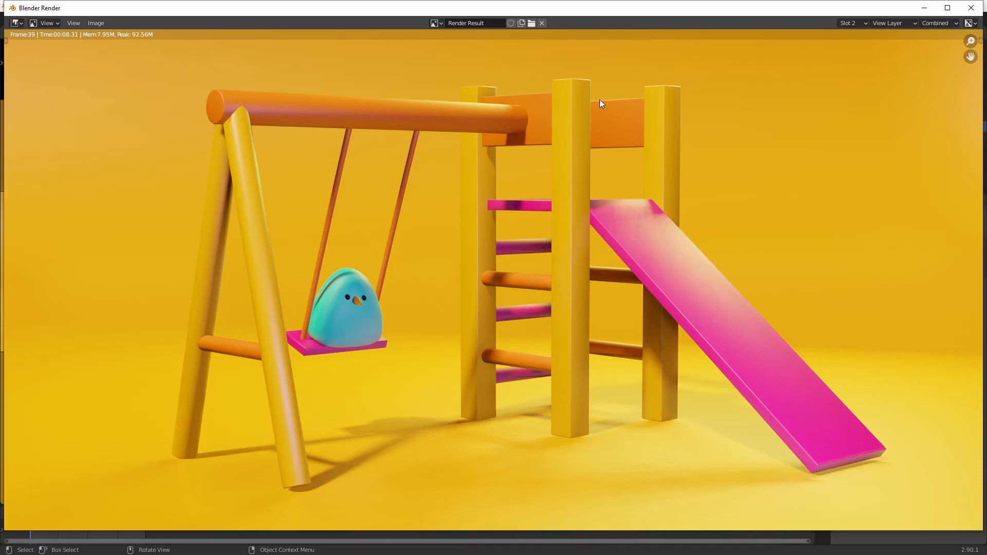
left_click(967, 14)
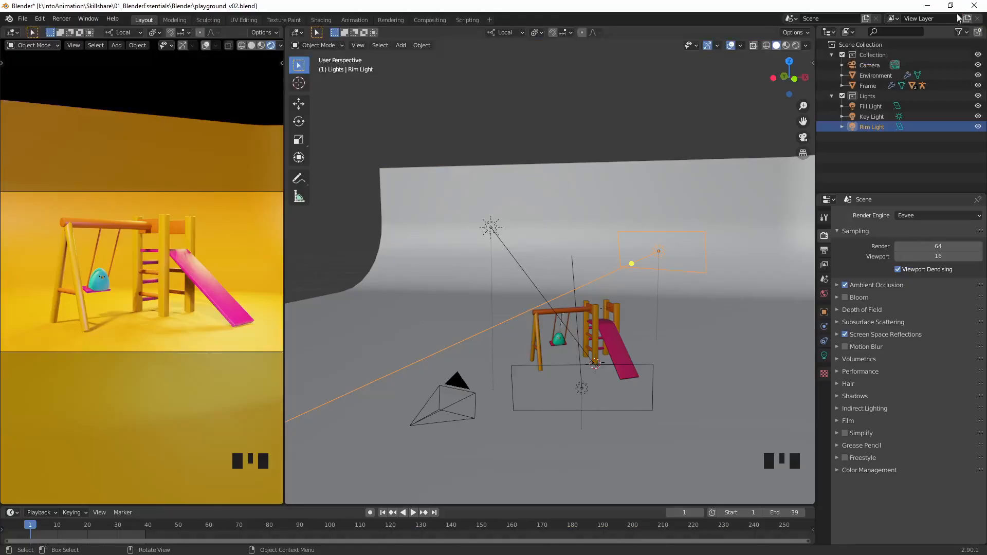
Step: Play back the rendered animation frames and close the player
left_click(60, 19)
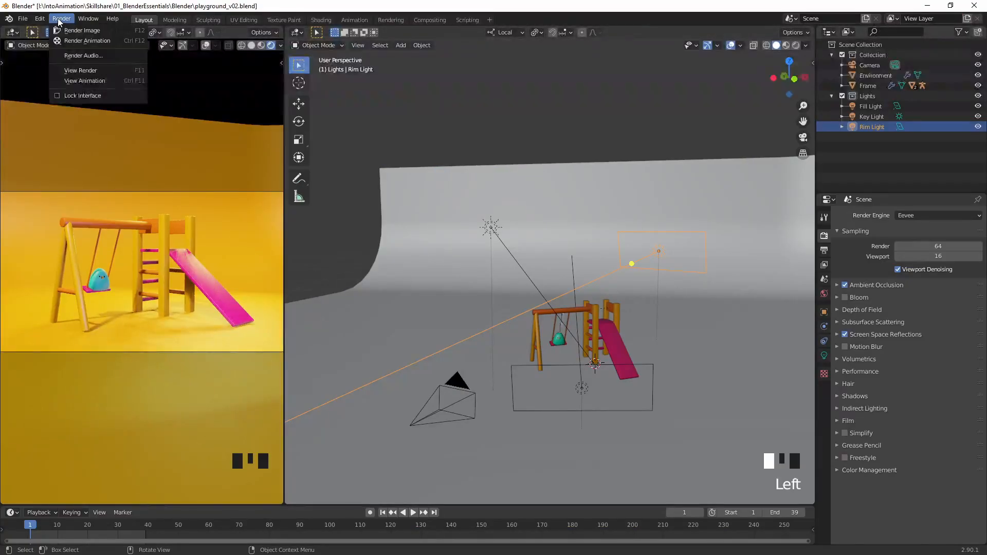
left_click(90, 80)
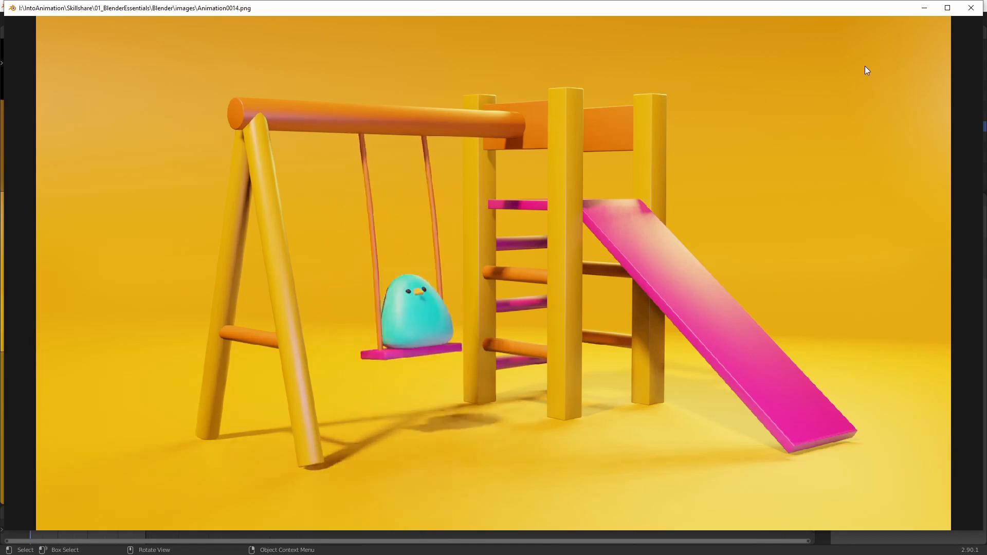
left_click(971, 7)
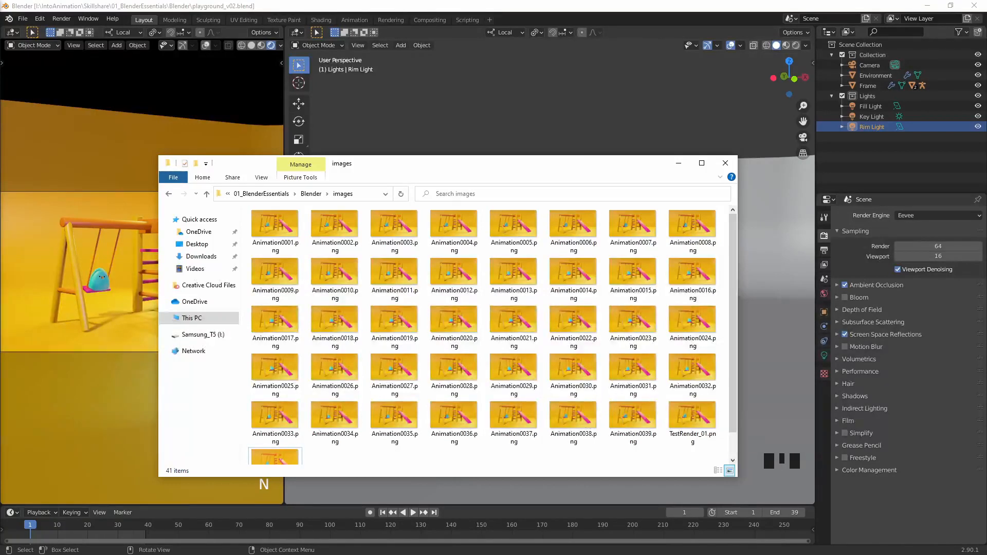
Step: Return to Blender from the images folder window and add a Video Editing workspace
left_click(501, 14)
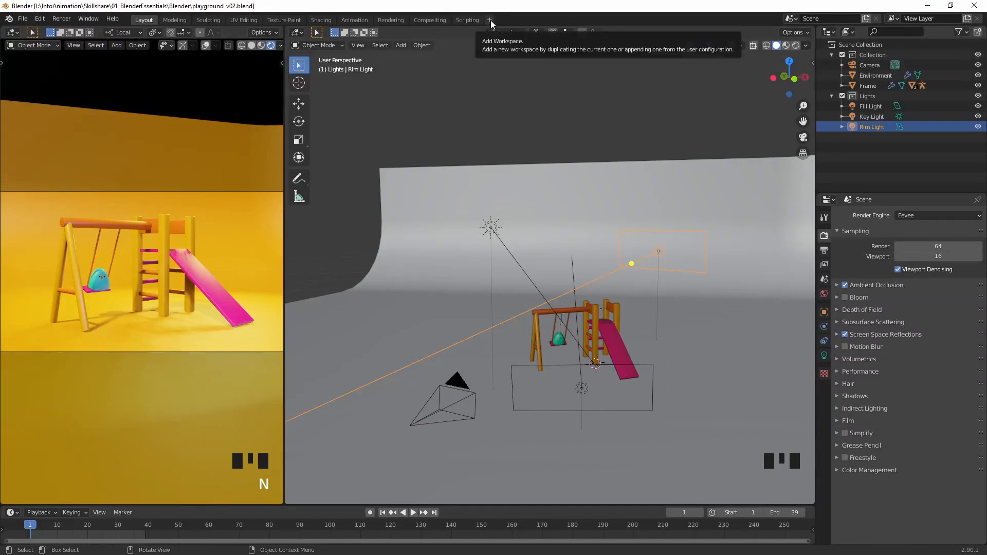
left_click(490, 20)
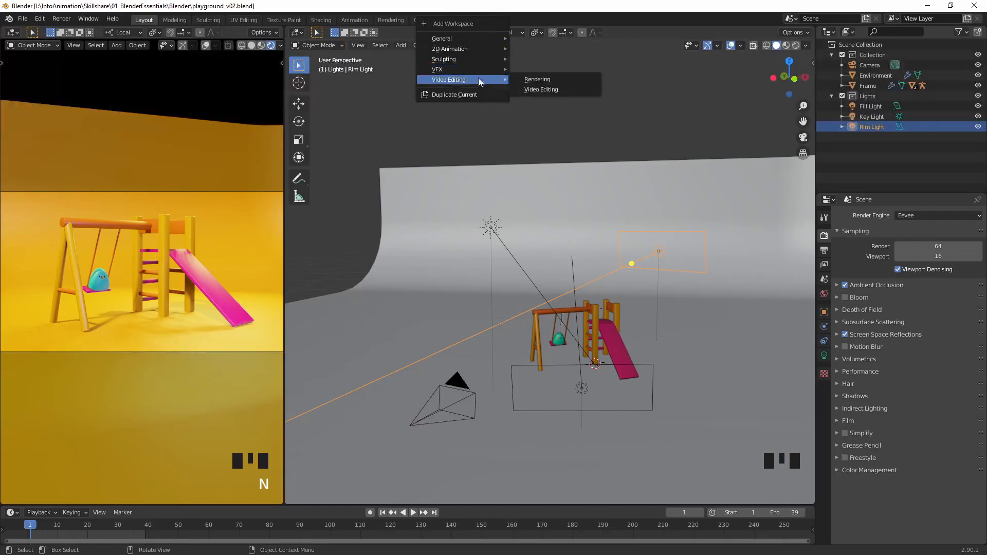
left_click(553, 89)
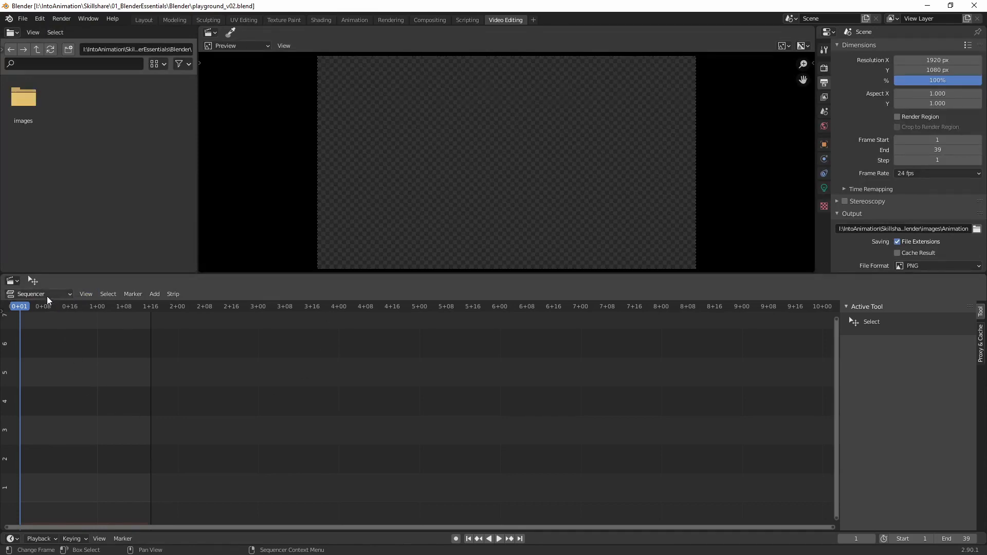
Step: Add the images Animation0001 to Animation0039 from the images folder to the sequencer as one image strip starting at frame 1
left_click(156, 294)
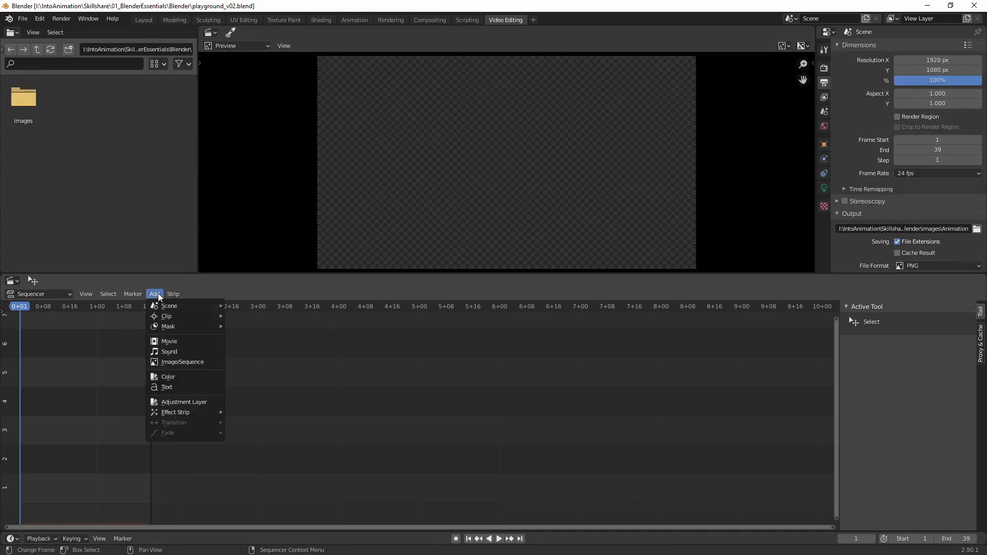
left_click(176, 362)
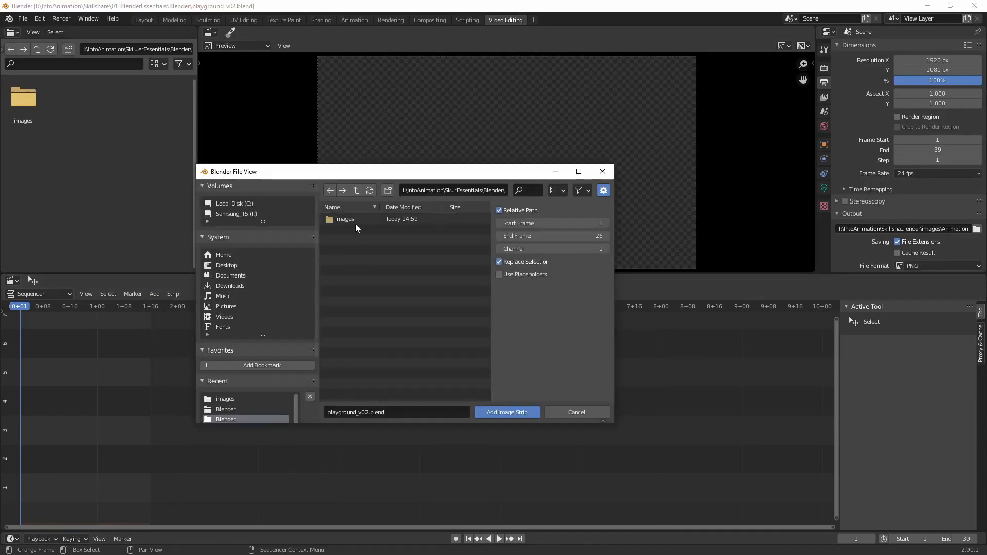
double_click(349, 220)
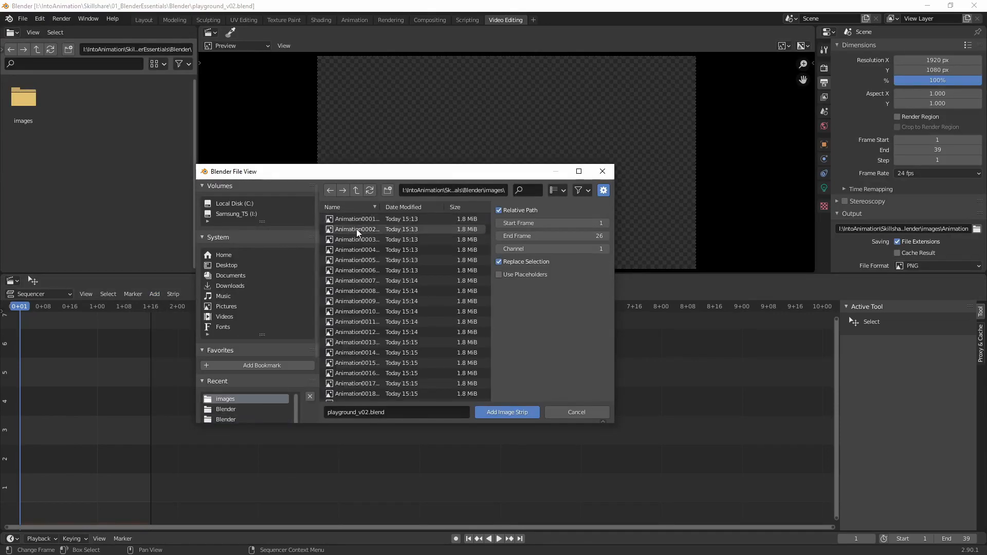
left_click(386, 220)
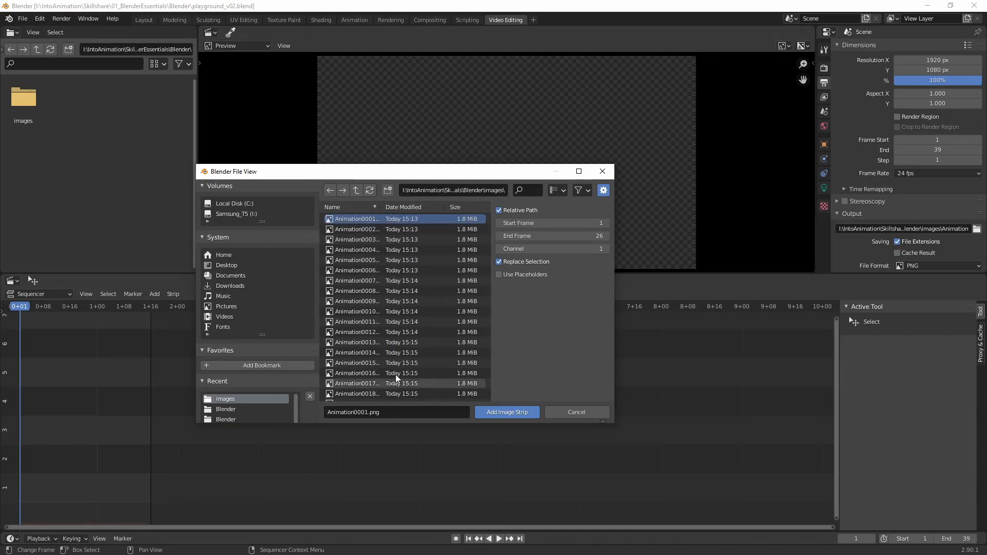
left_click_drag(488, 239, 475, 379)
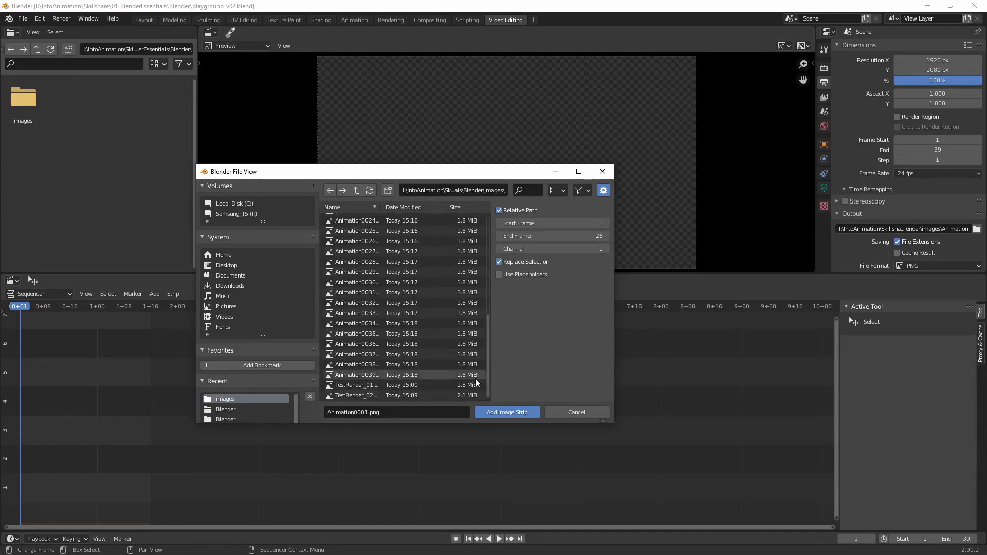
left_click(362, 374, "shift")
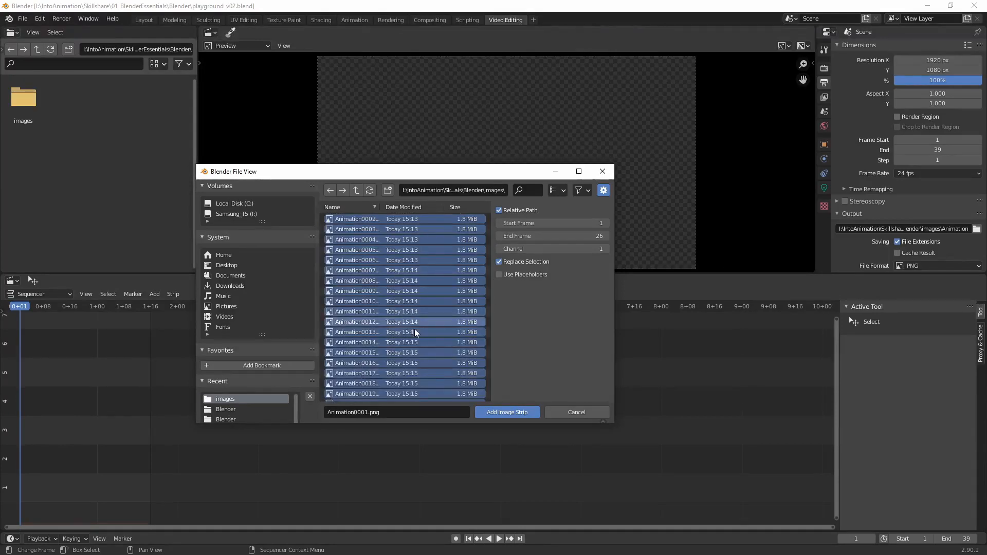
left_click_drag(489, 277, 486, 391)
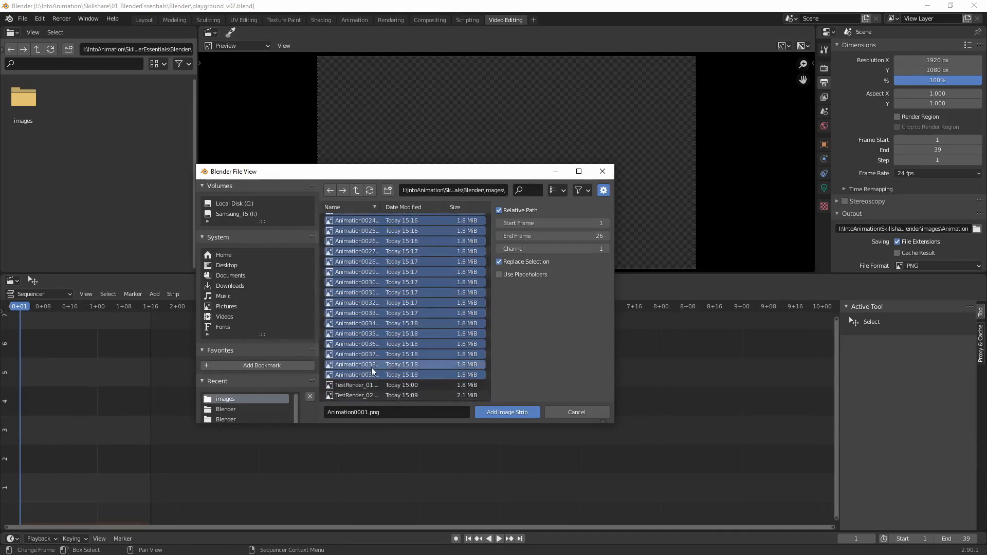
left_click(510, 412)
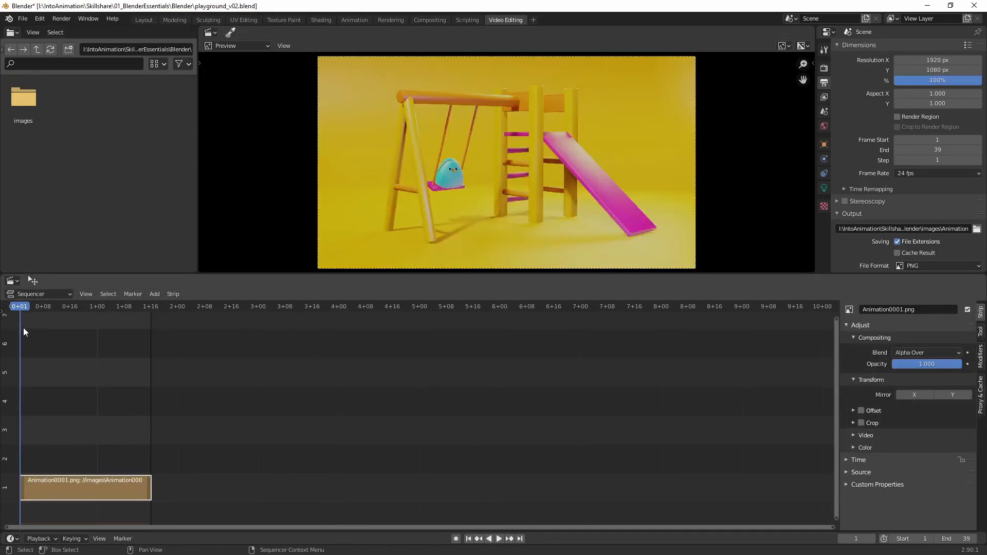
Step: Preview the image strip by playing it and scrubbing the playhead to its last frame, 39
key("space")
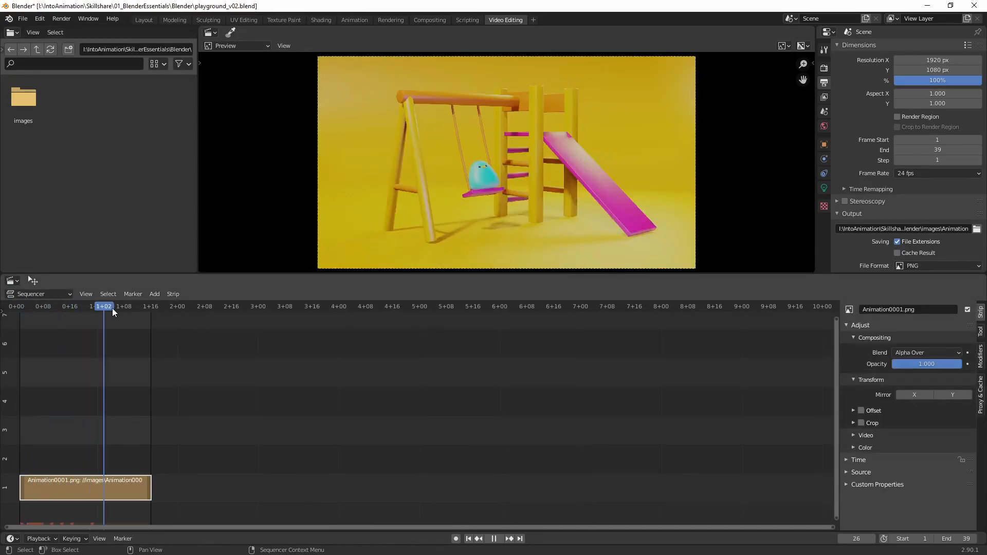
key("space")
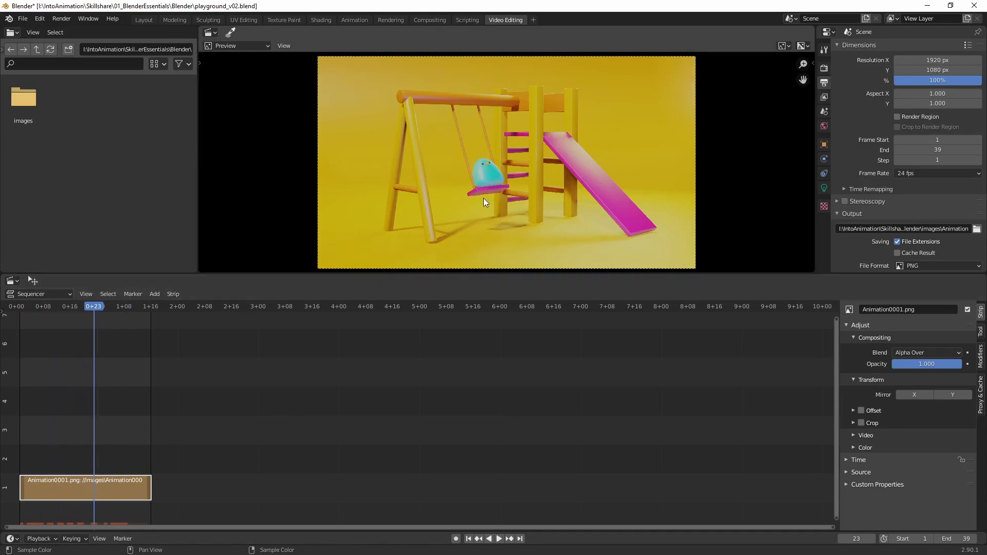
left_click_drag(93, 307, 148, 329)
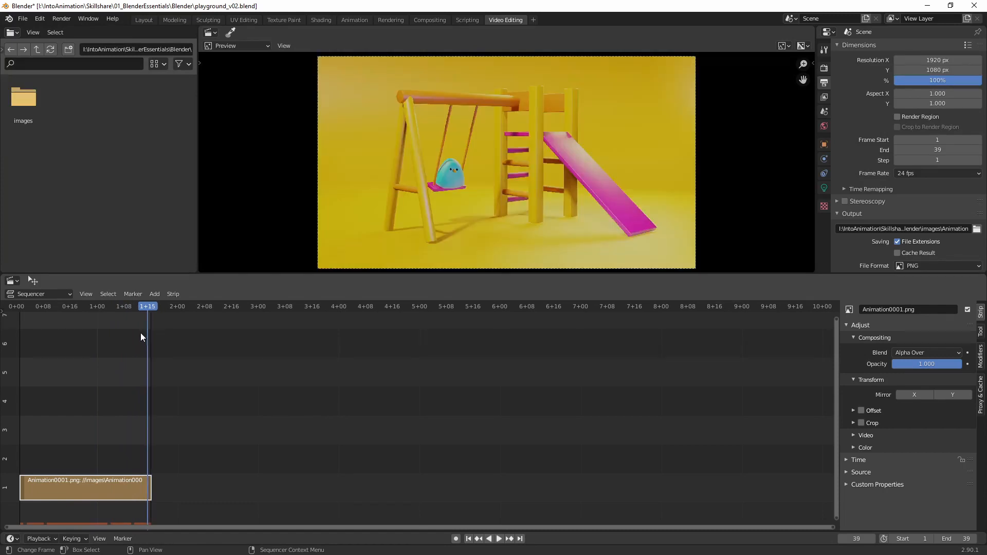
Step: Duplicate the animation strip three times in channel 1, placing the copies end to end after the original
left_click(95, 445)
left_click(92, 489)
key("shift+d")
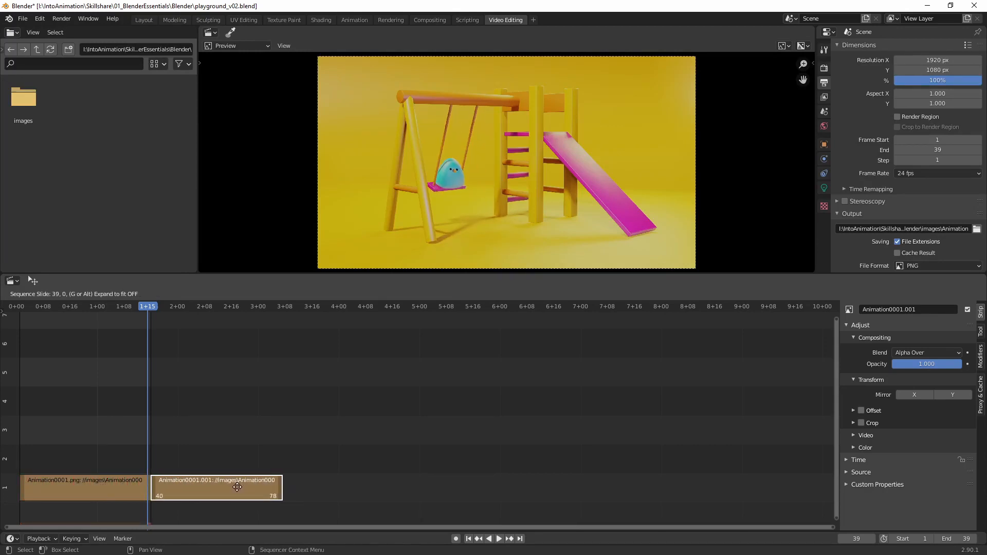
left_click(237, 487)
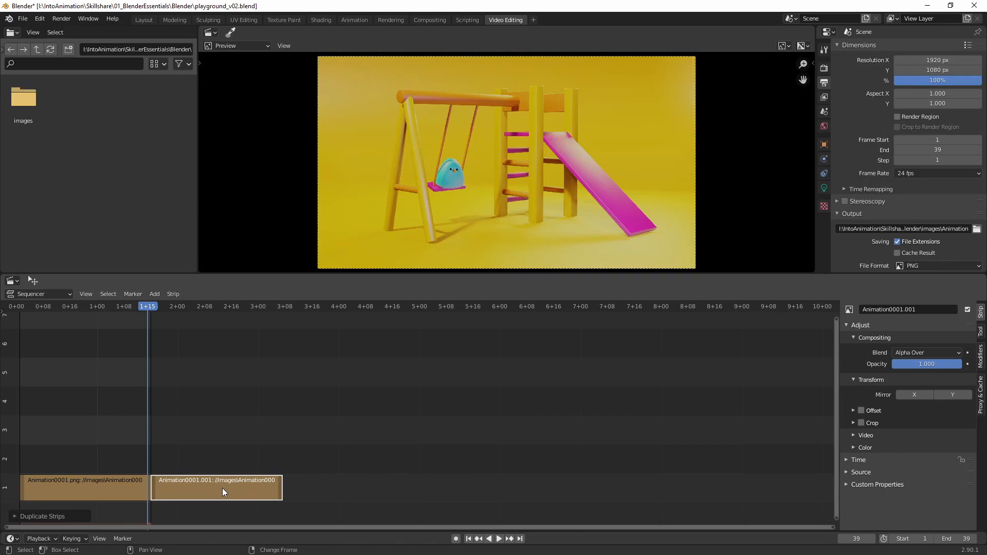
key("shift+d")
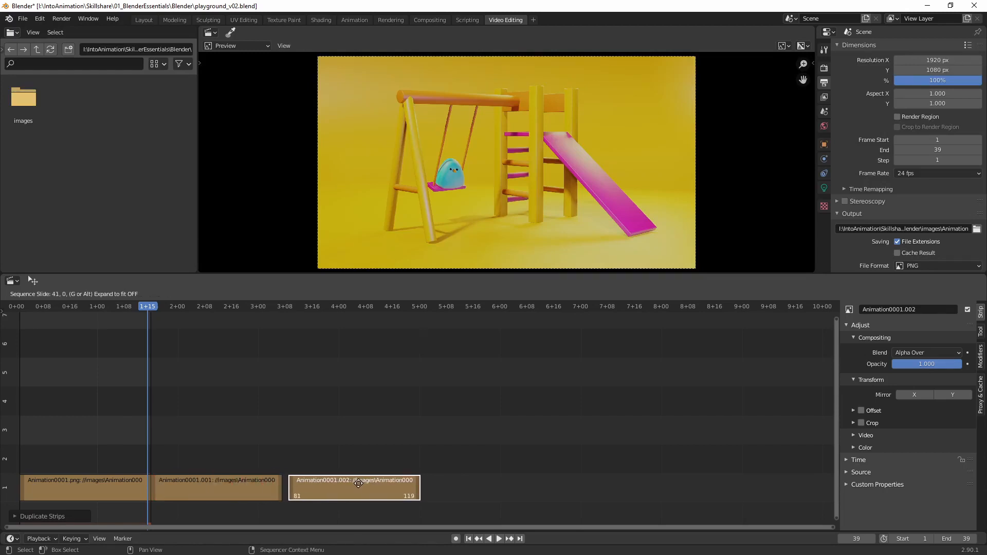
left_click(356, 486)
key("shift+d")
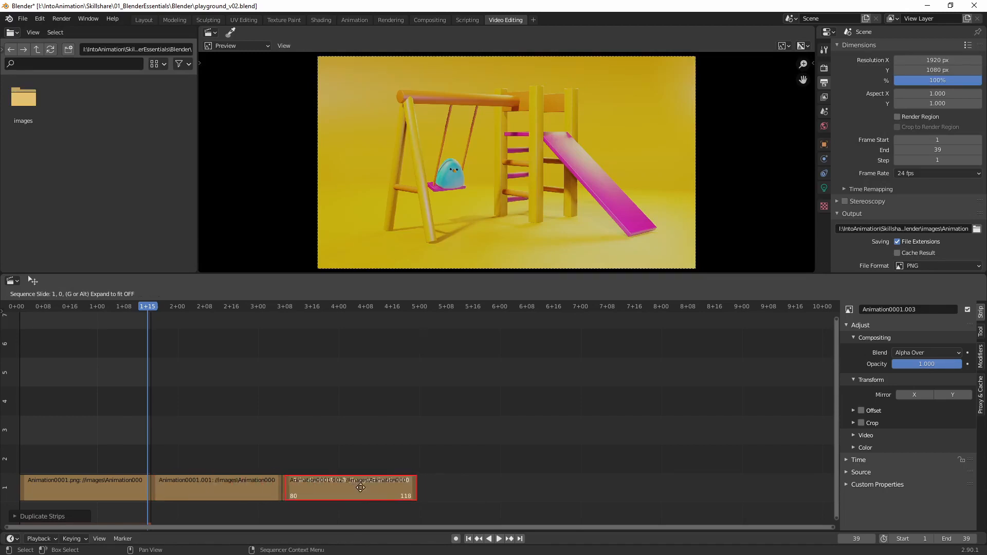
left_click(483, 489)
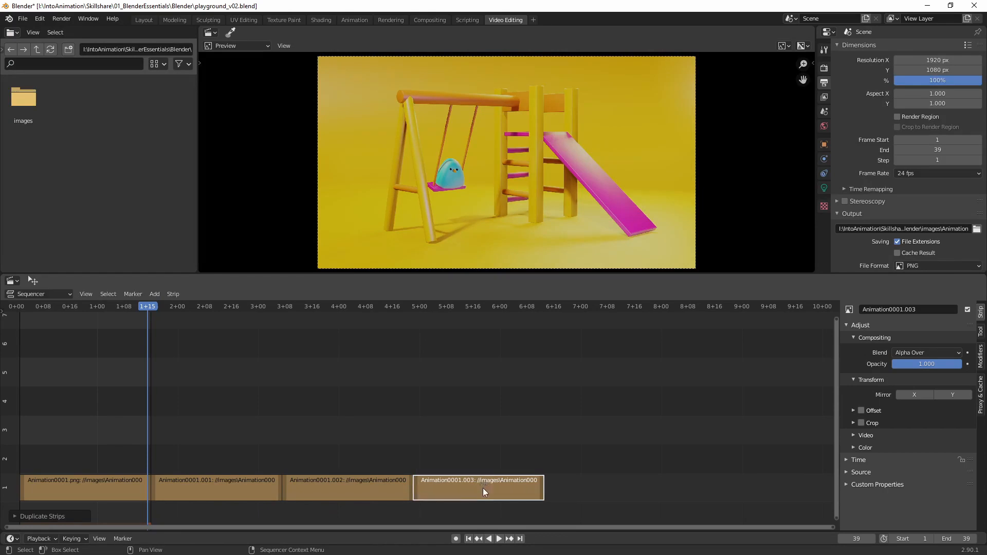
Step: Move the playhead to the last frame of the fourth strip and set the scene's end frame to 156
left_click_drag(479, 307, 497, 309)
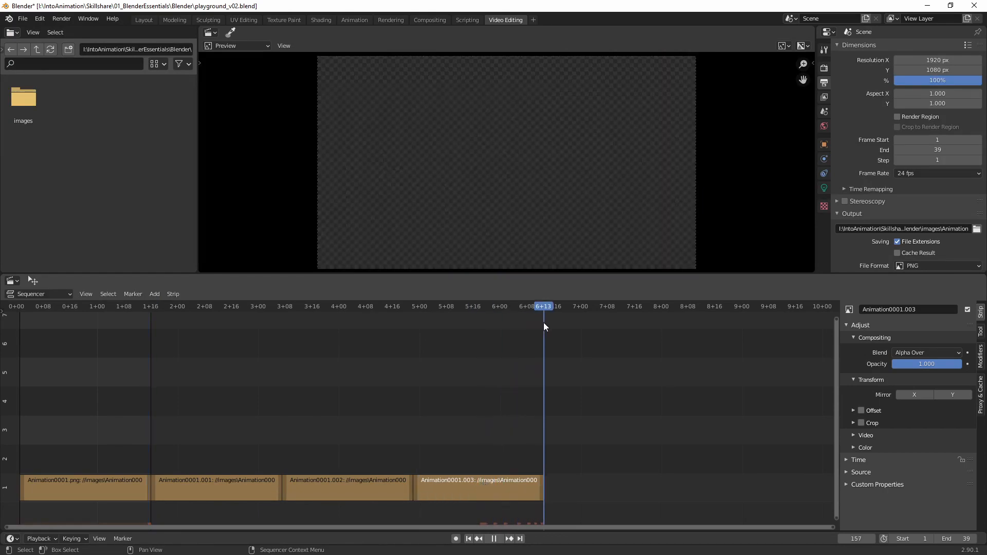
key("space")
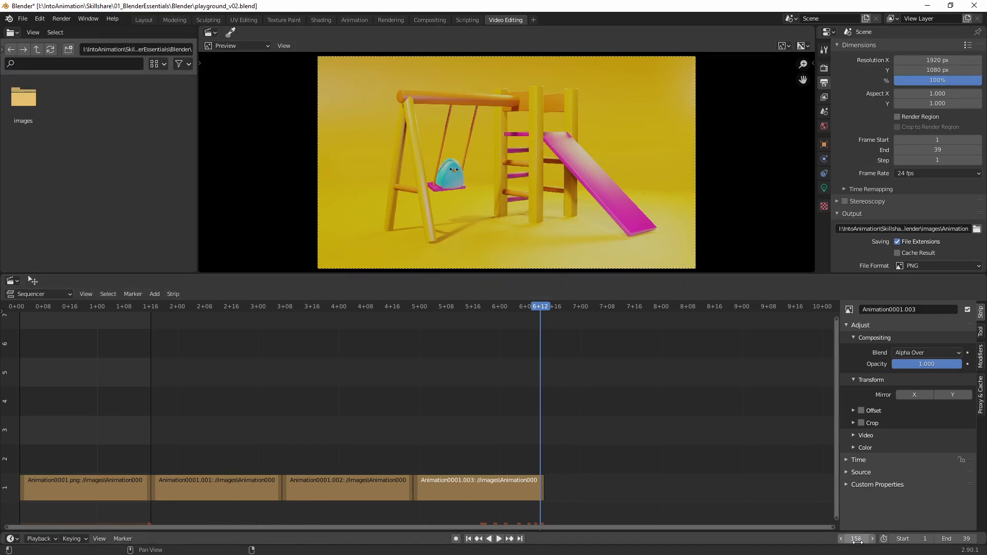
left_click(965, 538)
type("156")
key("Return")
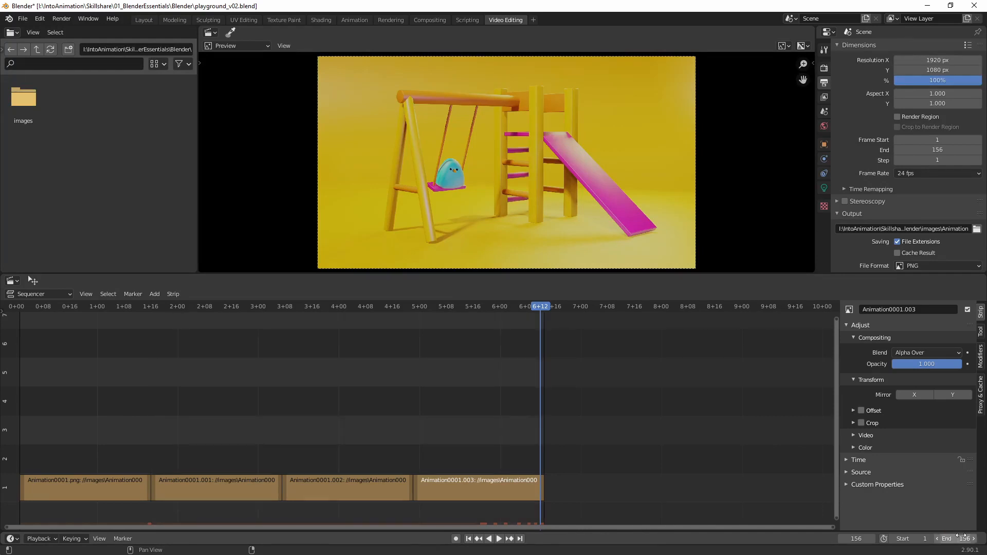
Step: Return the playhead to frame 1 and set the output file format to FFmpeg video
left_click_drag(534, 310, 20, 322)
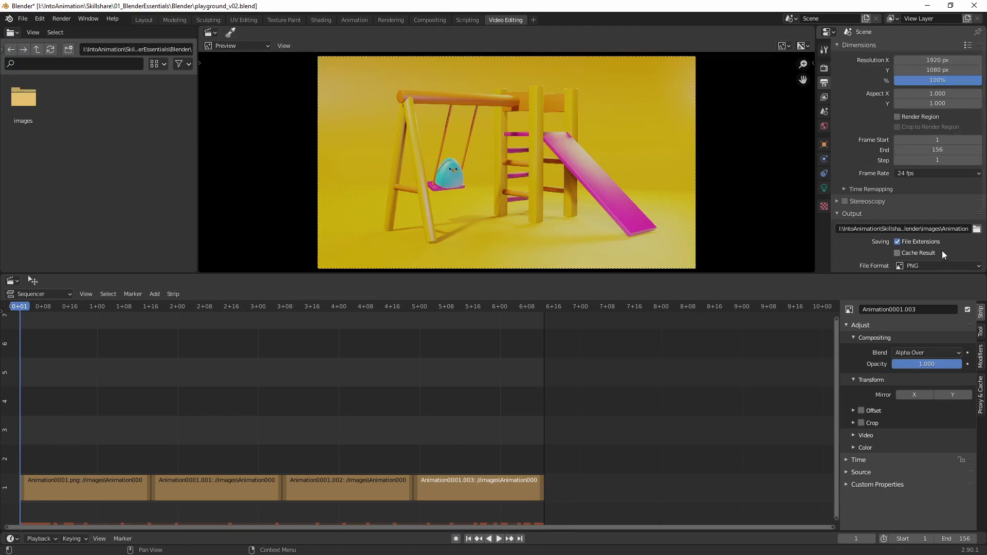
scroll(912, 180, "down", 4)
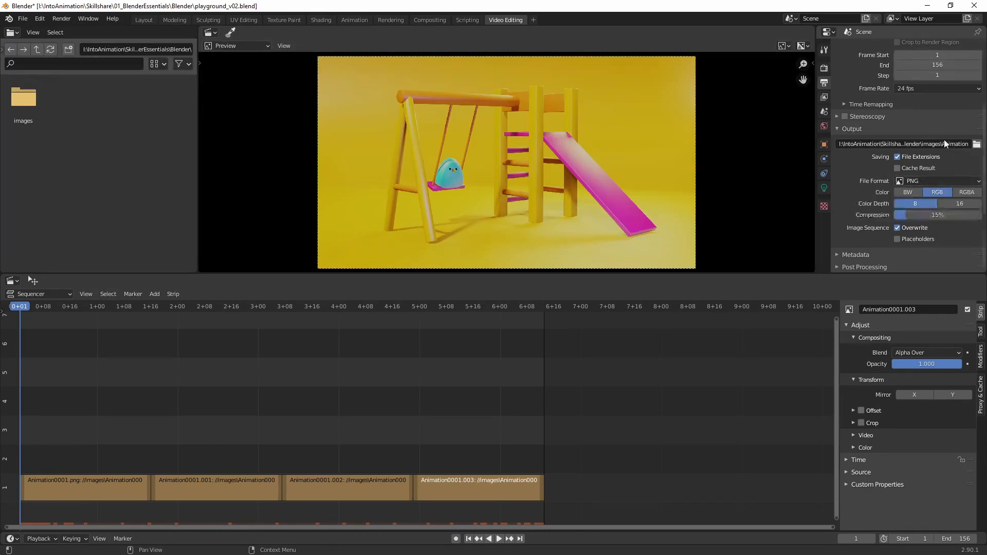
left_click(931, 180)
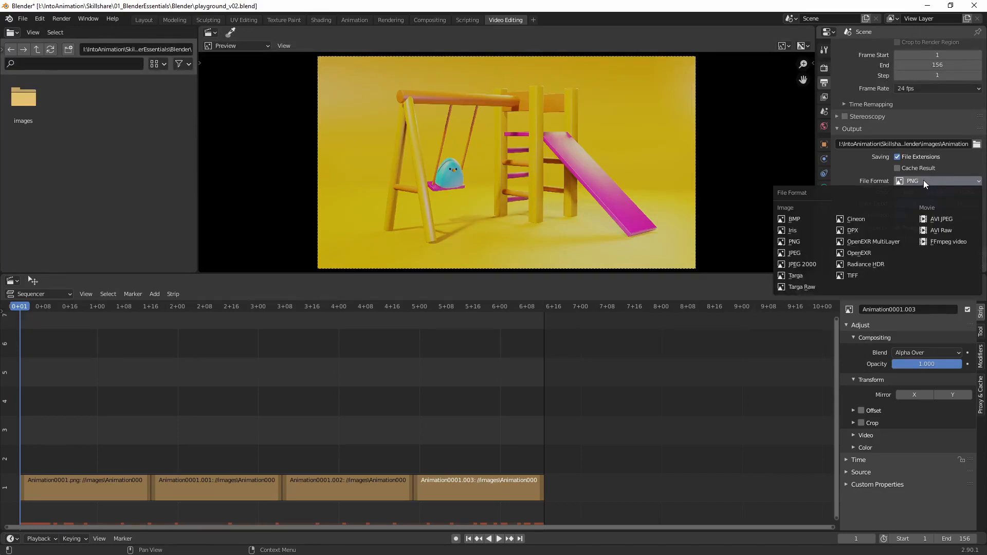
left_click(948, 241)
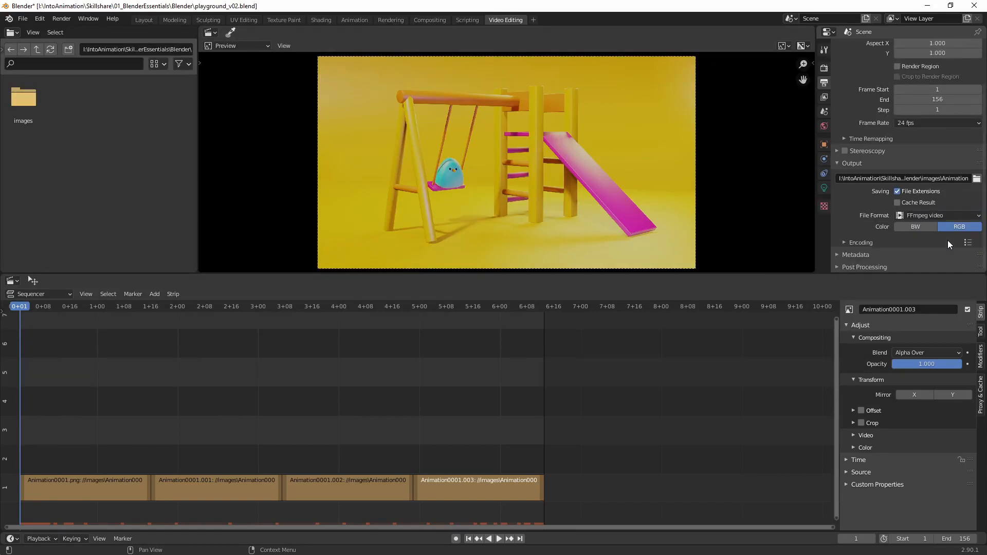
Step: Expand the output's encoding settings and set the video container to MPEG-4
left_click(844, 245)
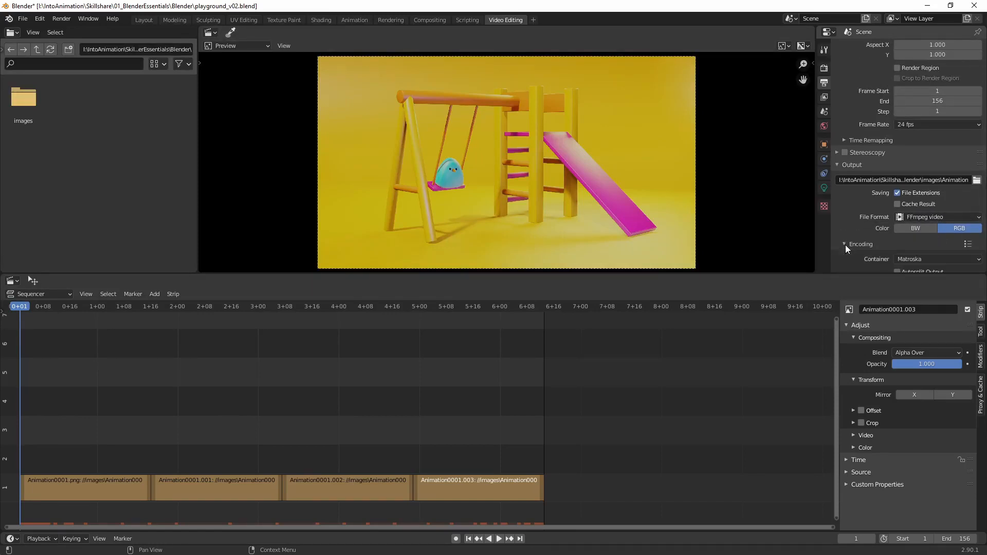
left_click_drag(984, 188, 983, 196)
scroll(983, 199, "down", 4)
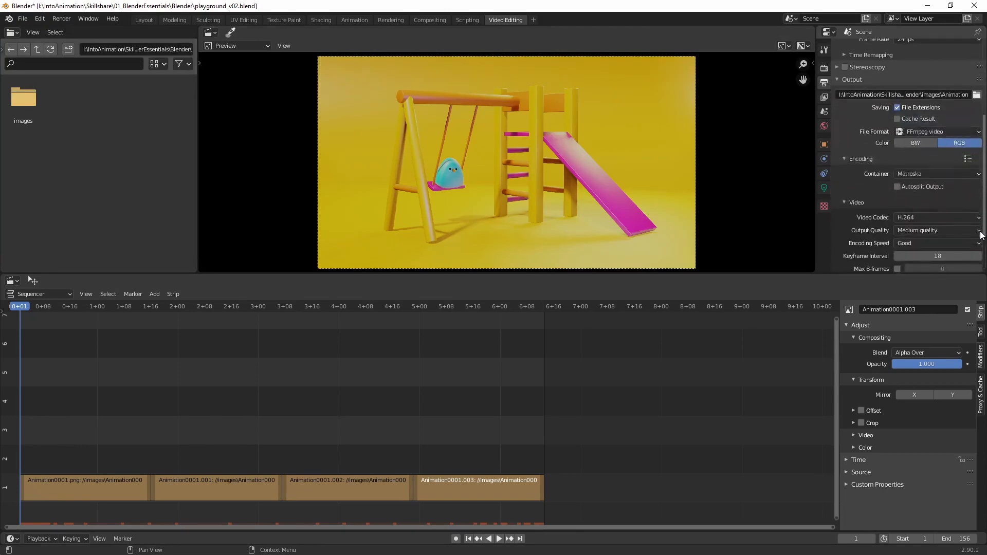
left_click(949, 171)
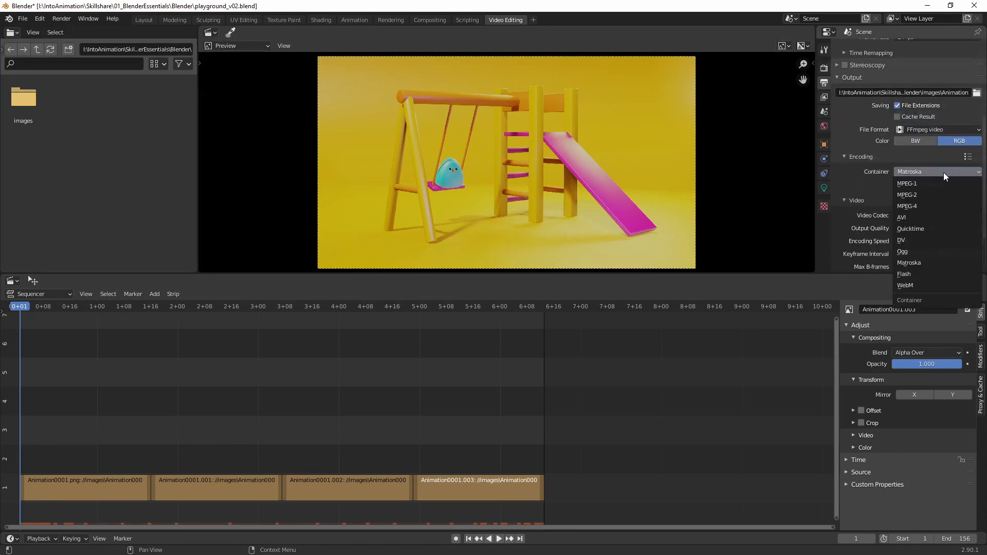
left_click(916, 206)
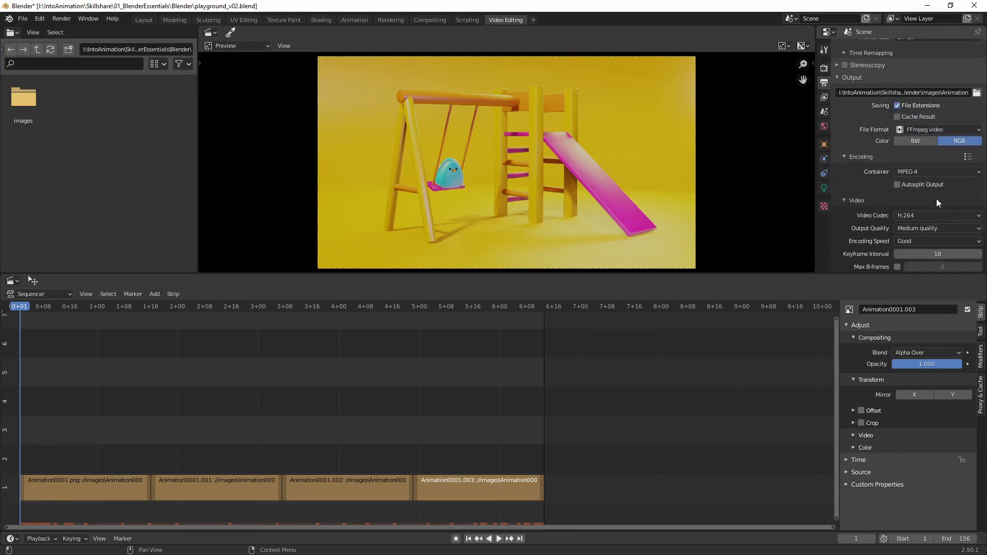
Step: Check the remaining video and audio encoding settings and render the sequencer edit as an animation
left_click_drag(984, 171, 983, 201)
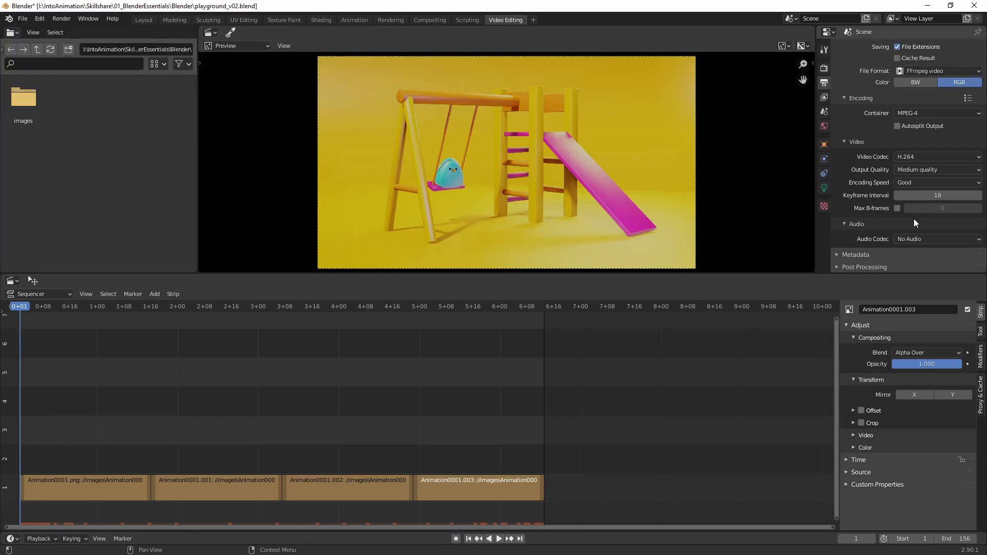
left_click(61, 19)
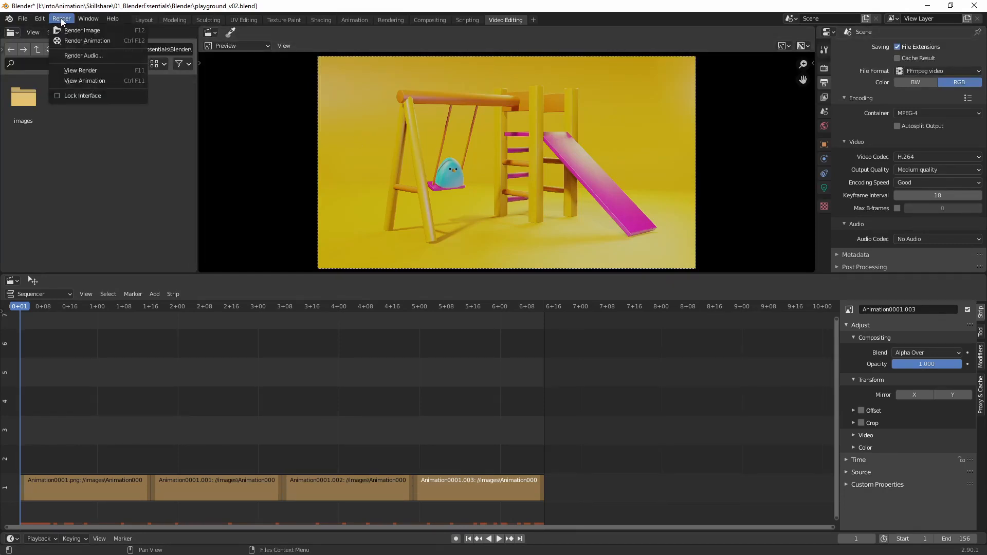
left_click(88, 41)
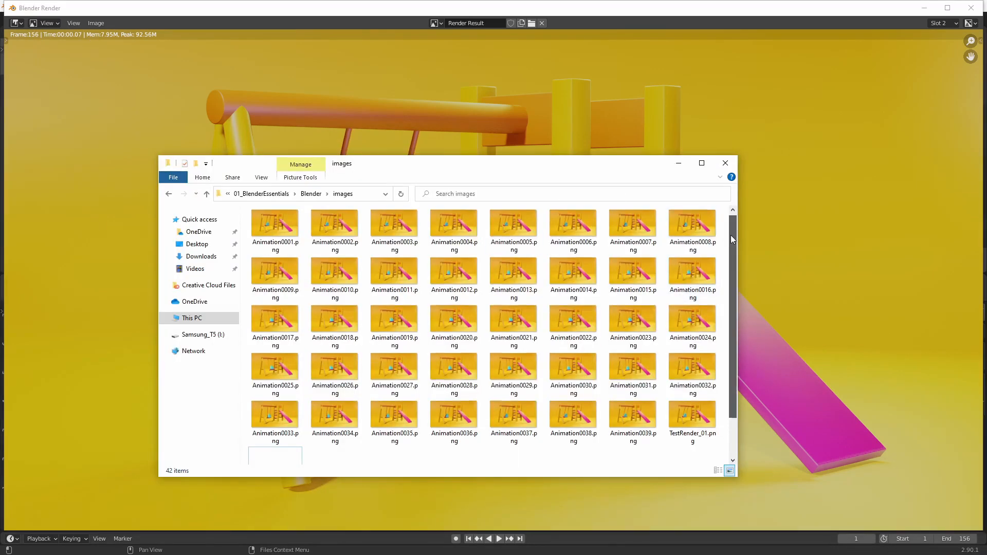
Step: In File Explorer's images folder, open the rendered Animation0001-0156.mp4, watch it through and close the video player
scroll(734, 277, "down", 1)
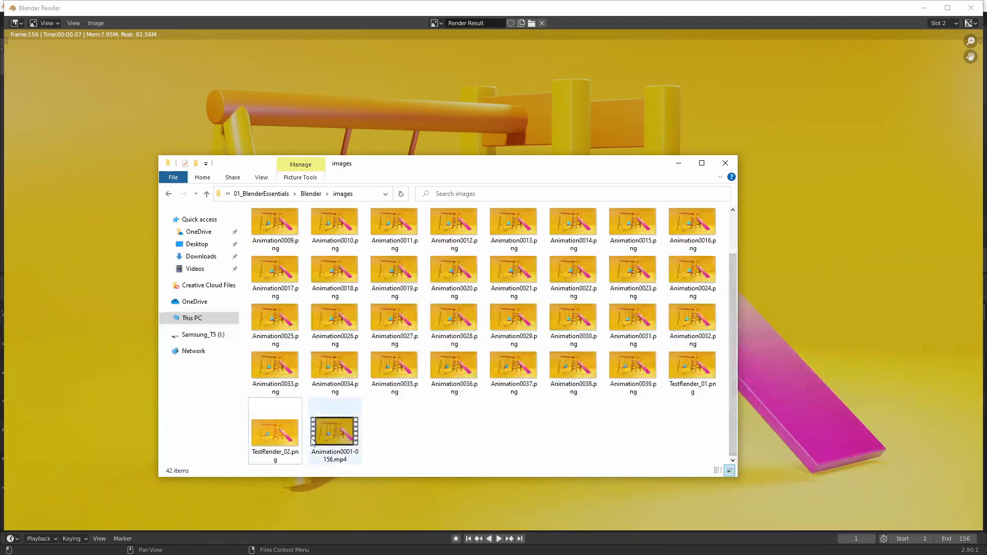
left_click(330, 437)
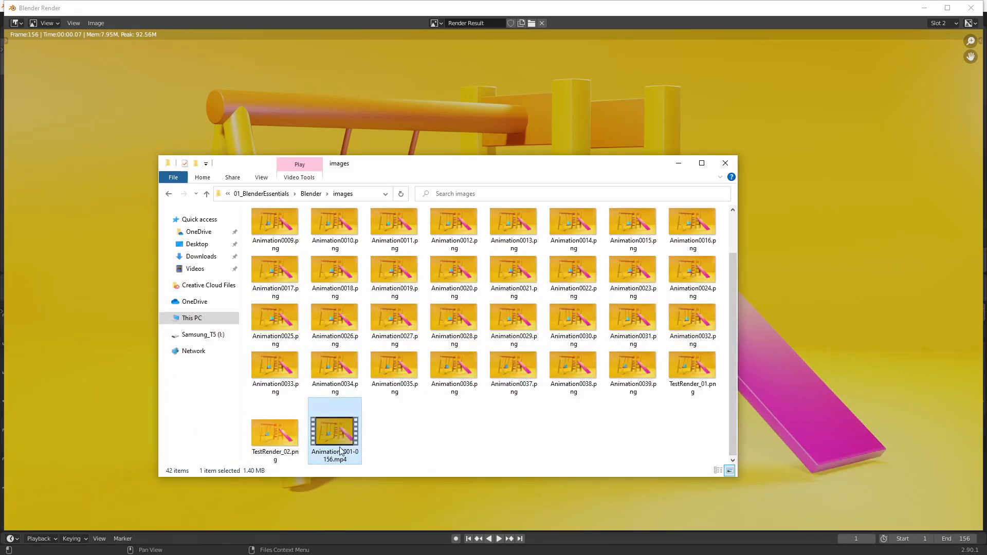
double_click(341, 435)
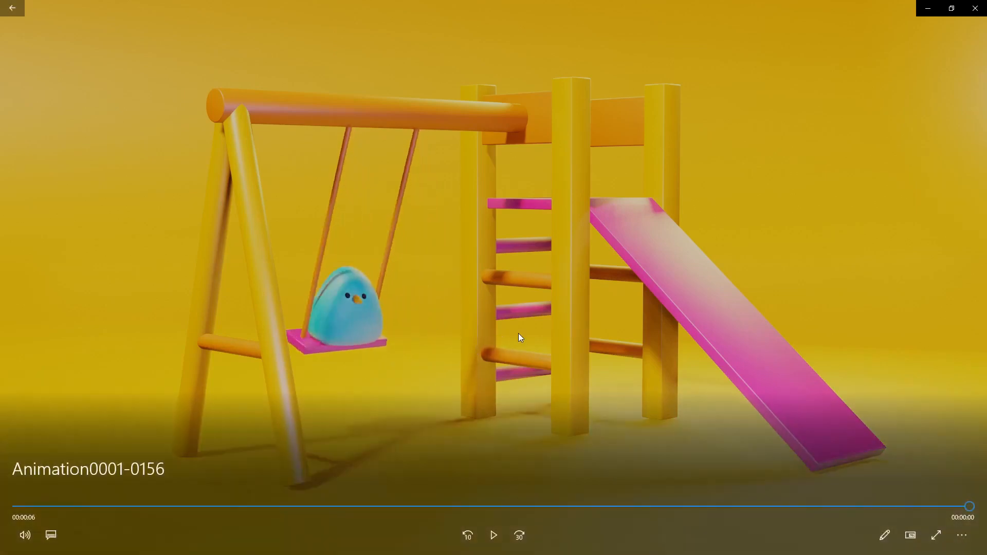
left_click(982, 8)
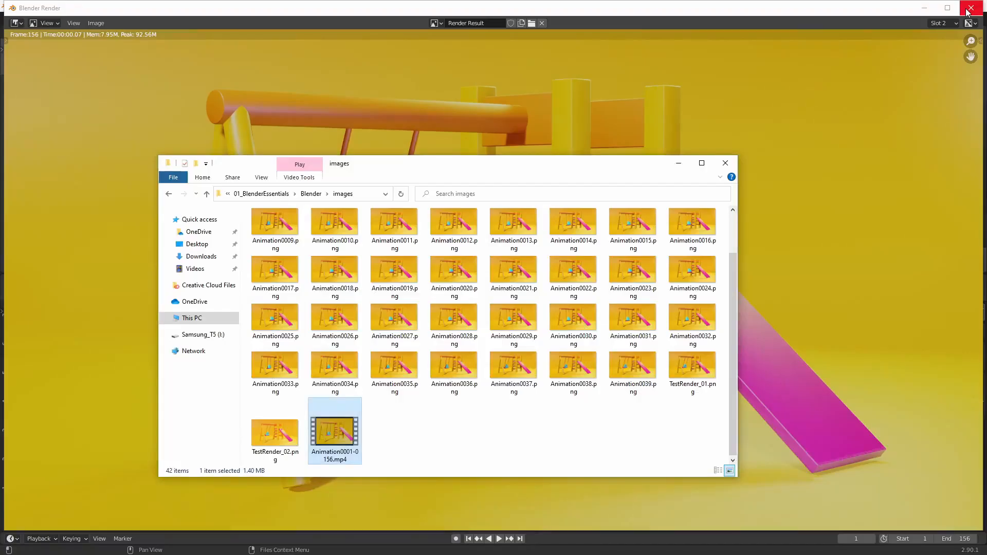